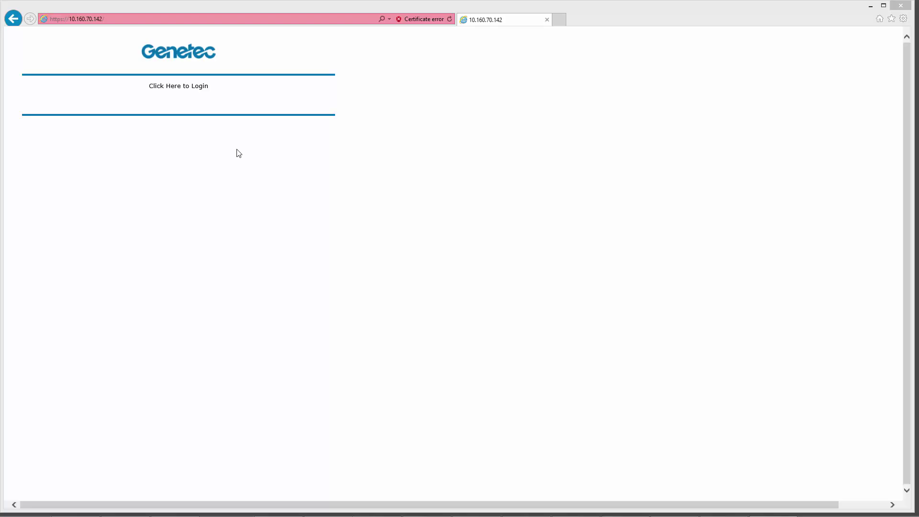
Sign in to the EP1502 Configuration Manager with the default administrator username and password
click(183, 91)
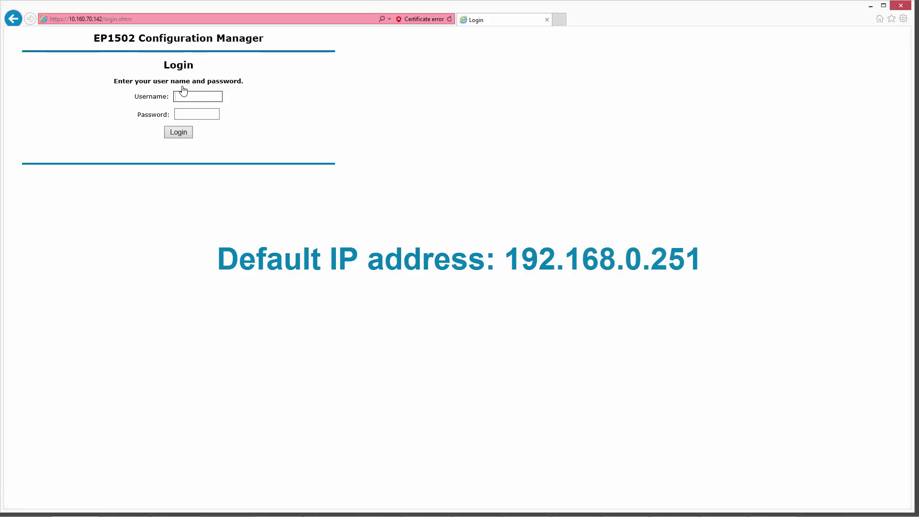
click(186, 96)
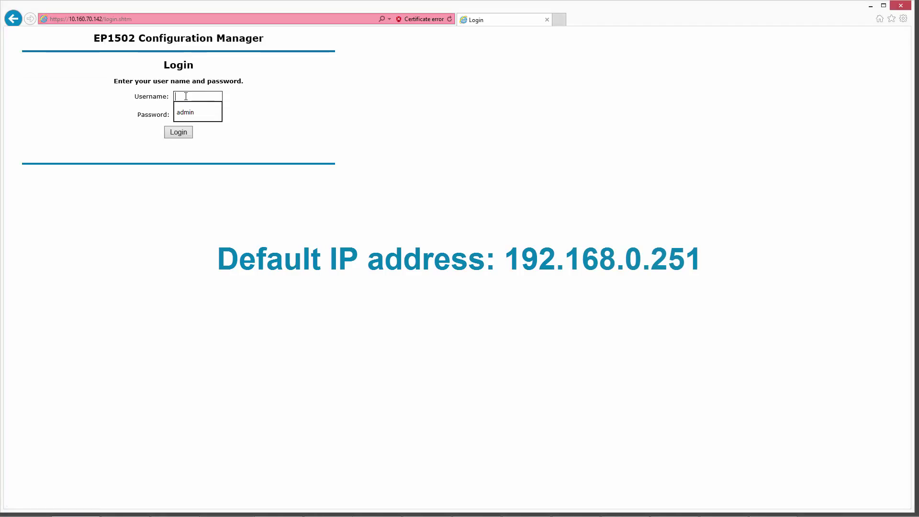
text(admin)
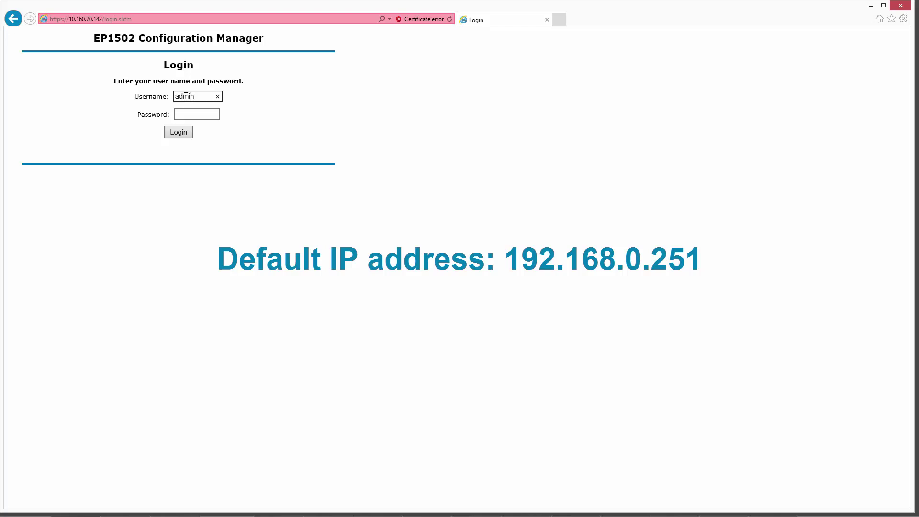
click(185, 114)
double_click(185, 113)
text(password)
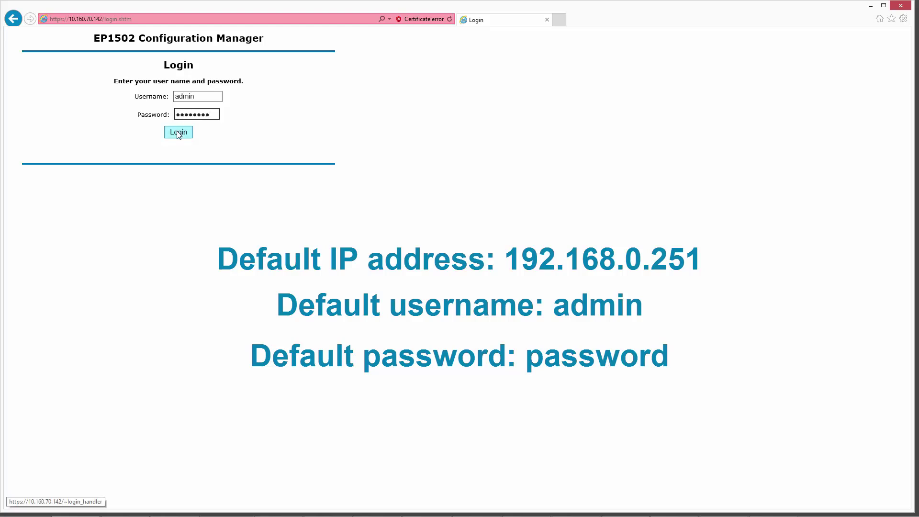
click(178, 133)
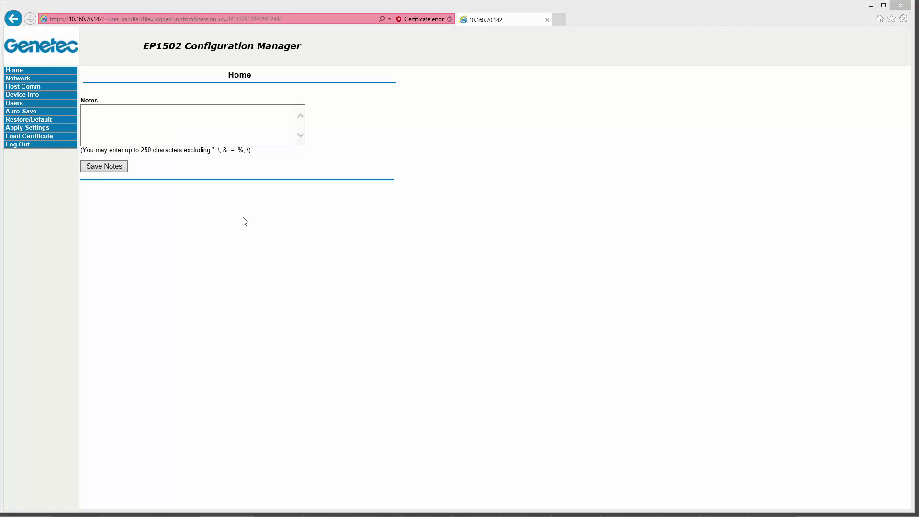
Review the static IP 10.160.70.142, mask 255.255.254.0 and gateway, then accept them unchanged
click(24, 82)
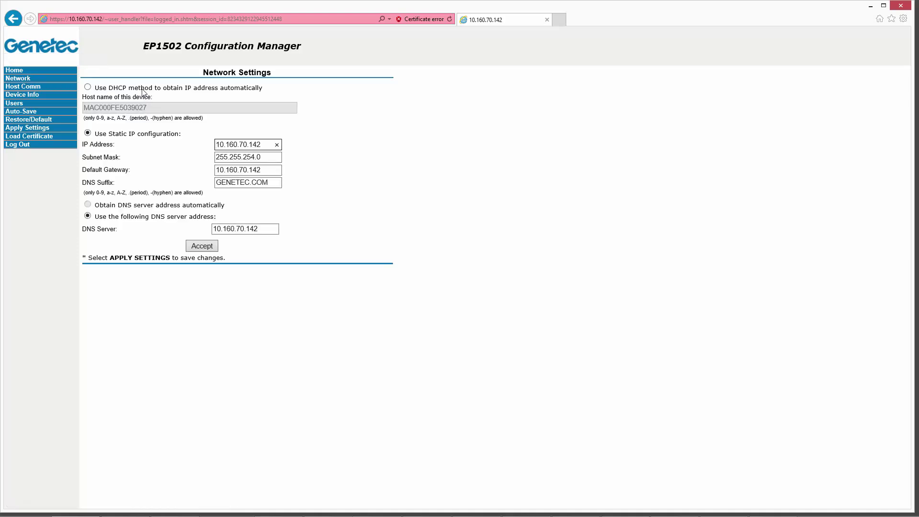
click(262, 146)
drag(261, 145, 197, 148)
click(265, 159)
key(ctrl+a)
click(263, 172)
key(ctrl+a)
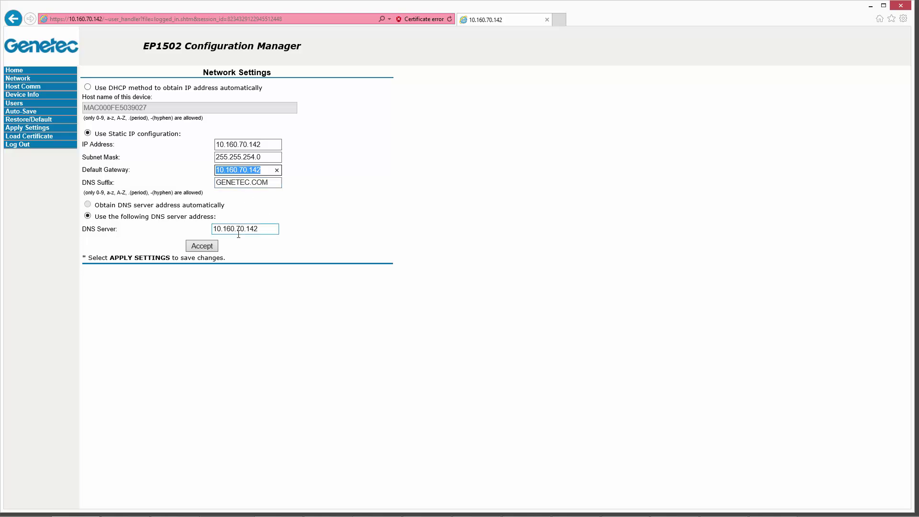
click(208, 248)
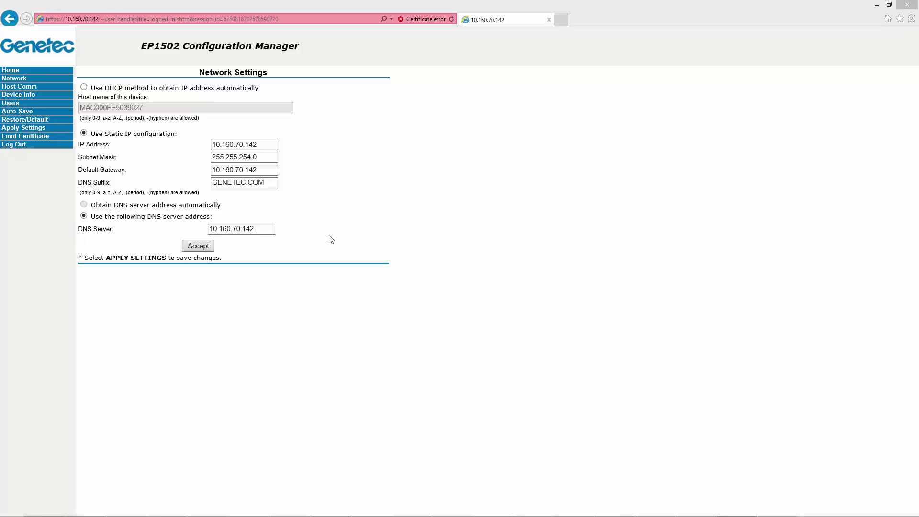
Set the primary host port's data security to TLS Required
click(20, 87)
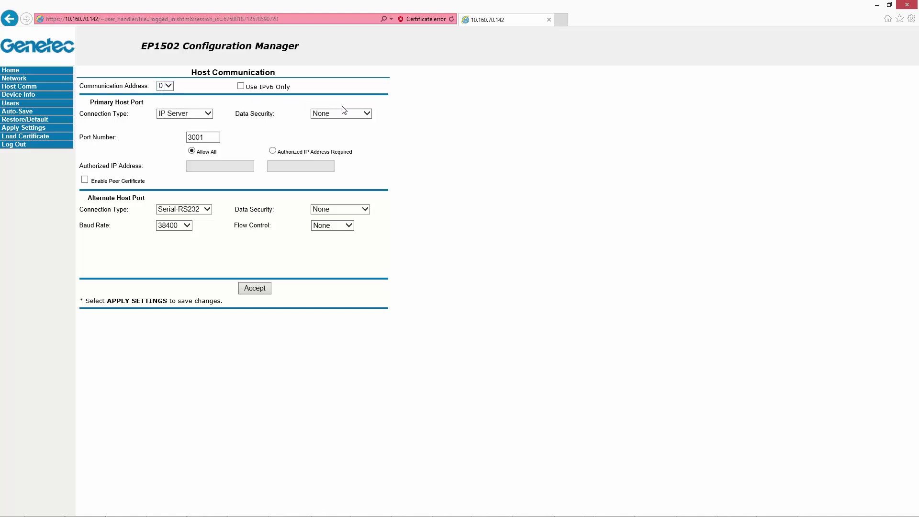
click(366, 115)
click(367, 115)
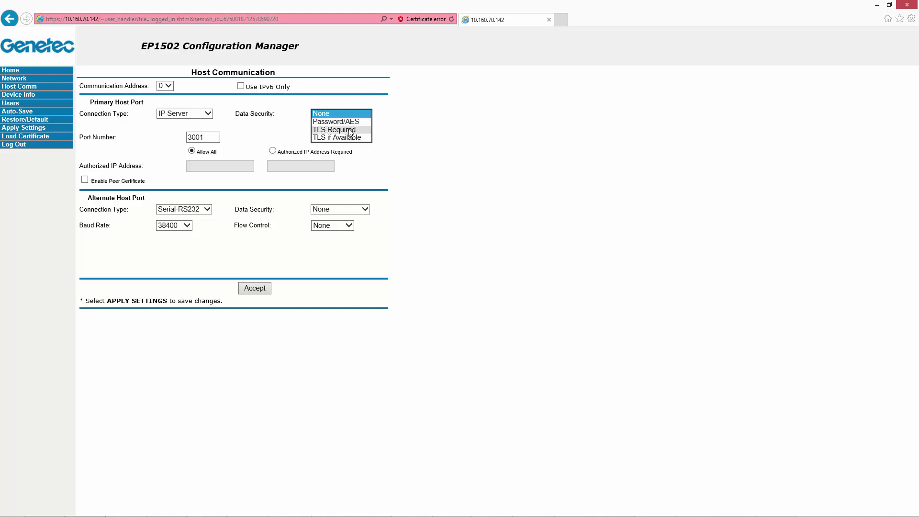
click(350, 132)
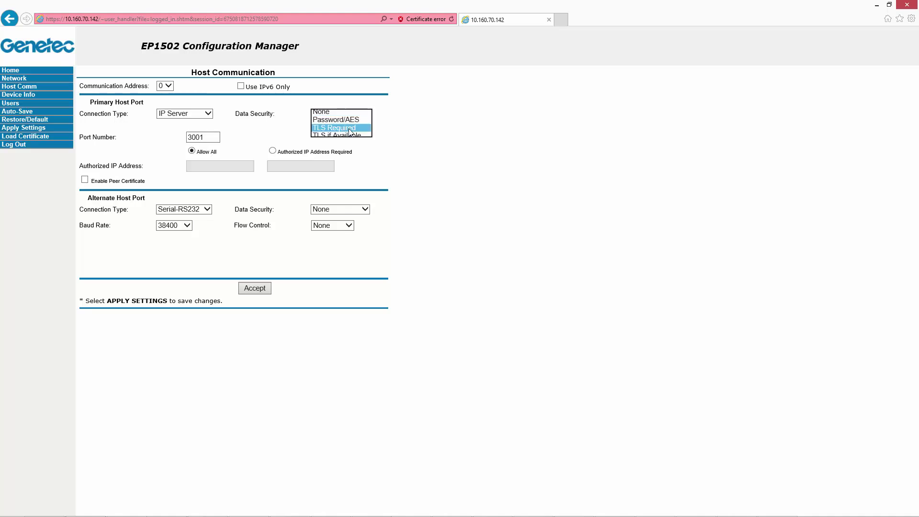
click(300, 134)
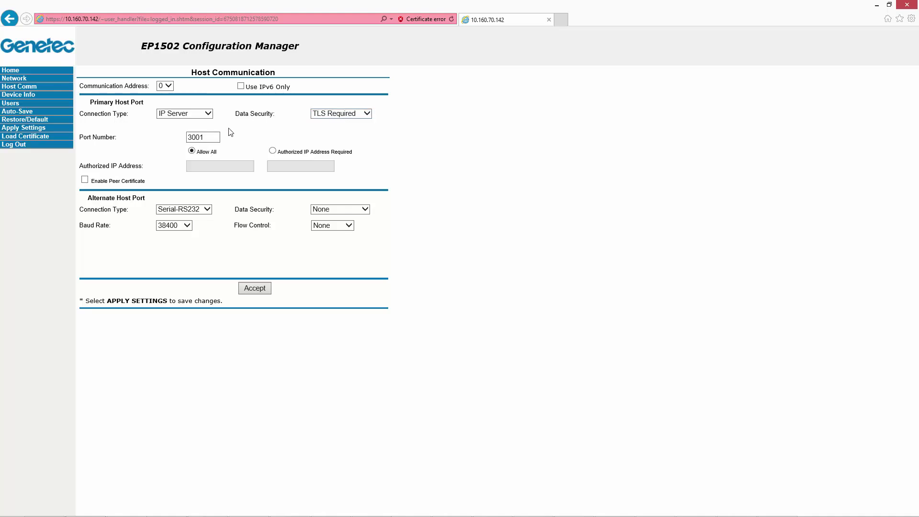
Restrict port 3001 to authorized IP 10.160.70.21 and accept the host communication settings
double_click(204, 137)
click(273, 152)
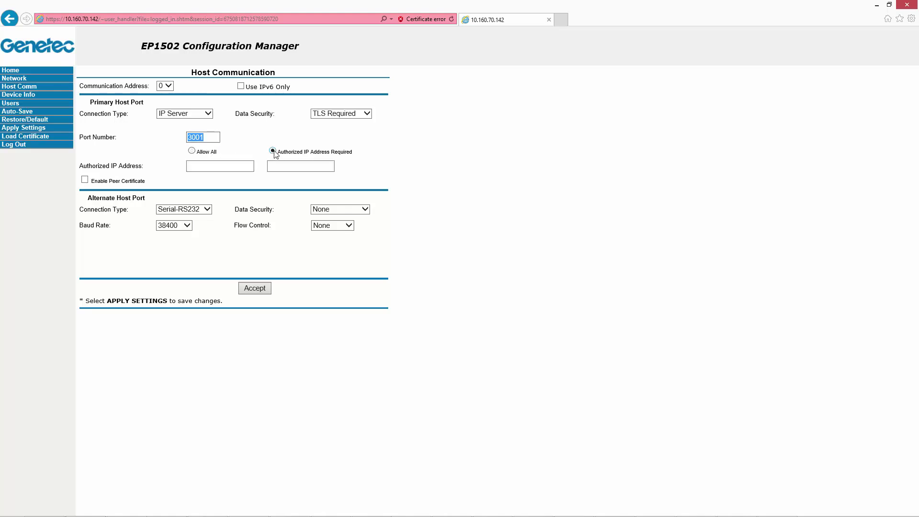
click(240, 166)
text(10.160.70.21)
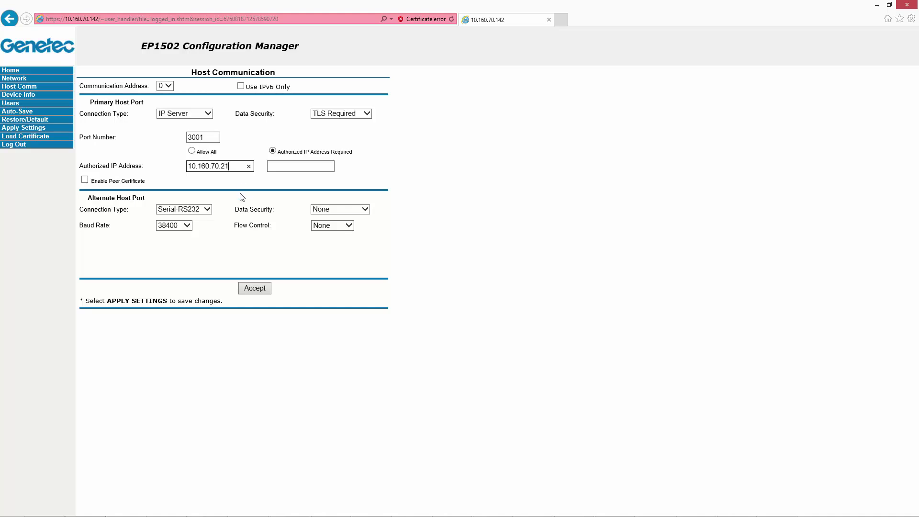
click(247, 292)
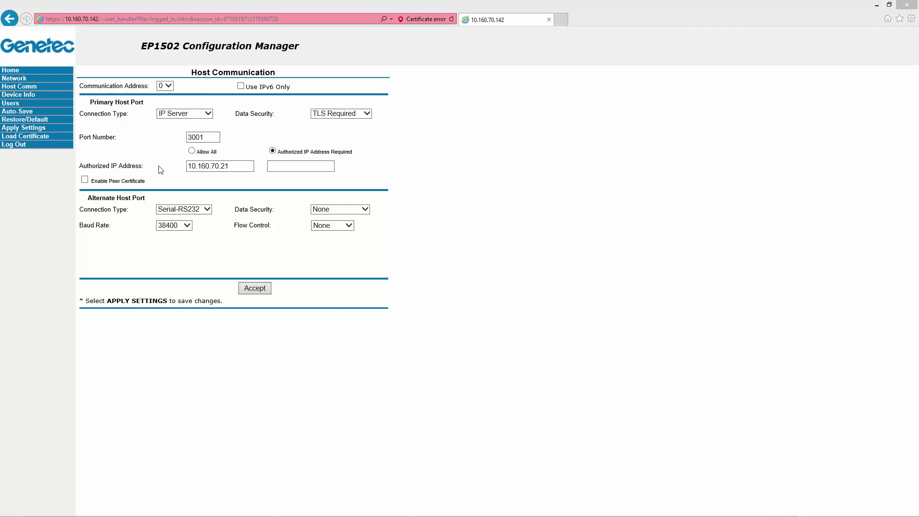
Create a level 1 user named Support with a confirmed password and save it
click(14, 103)
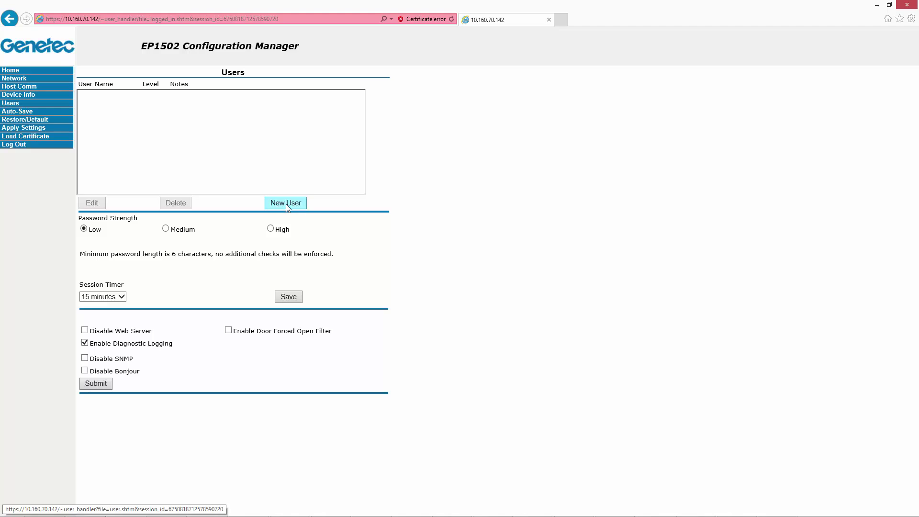
click(286, 203)
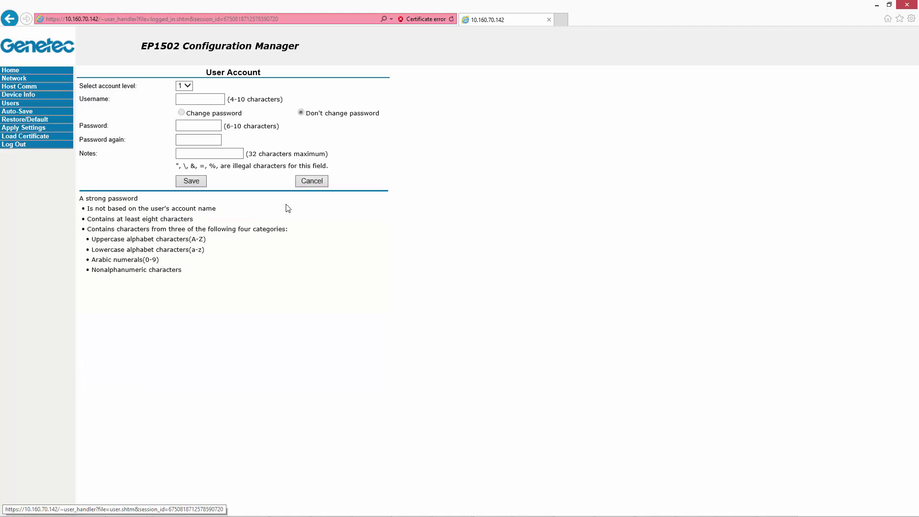
click(201, 102)
text(Support)
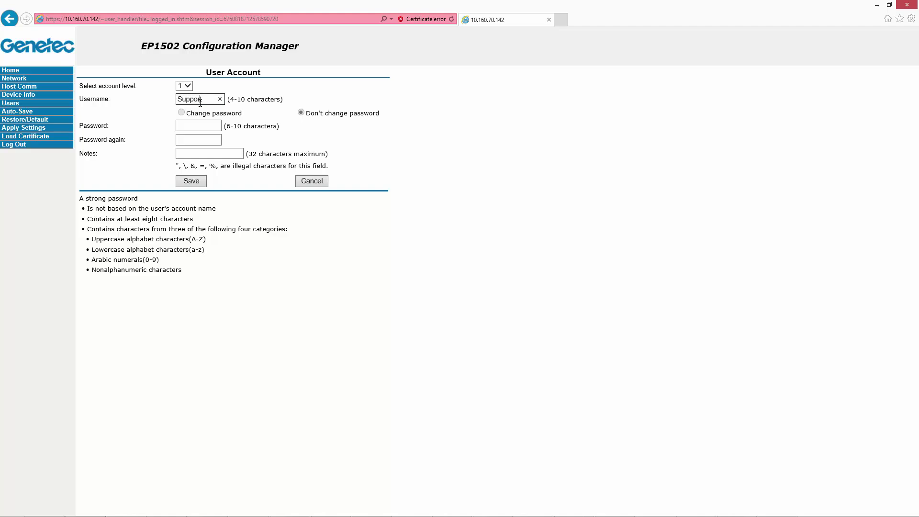
key(Tab)
text(•••••••)
key(Tab)
text(•••••••)
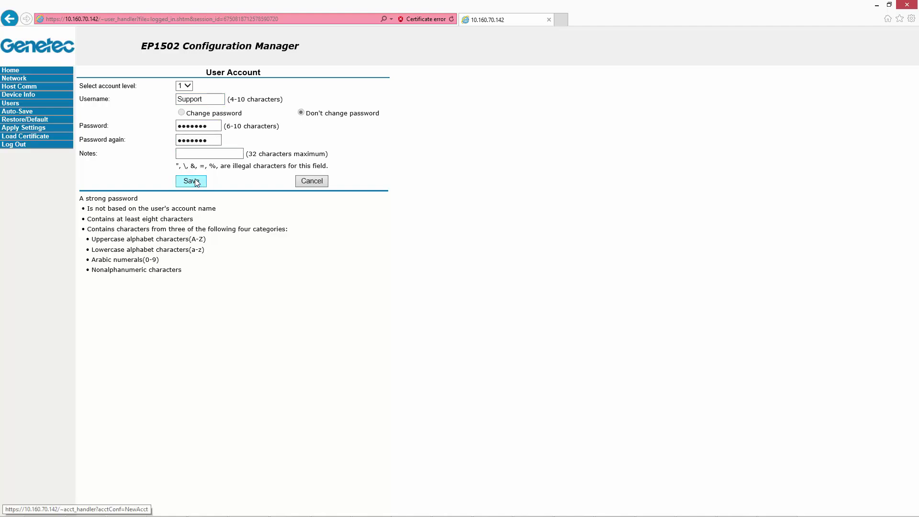
click(191, 181)
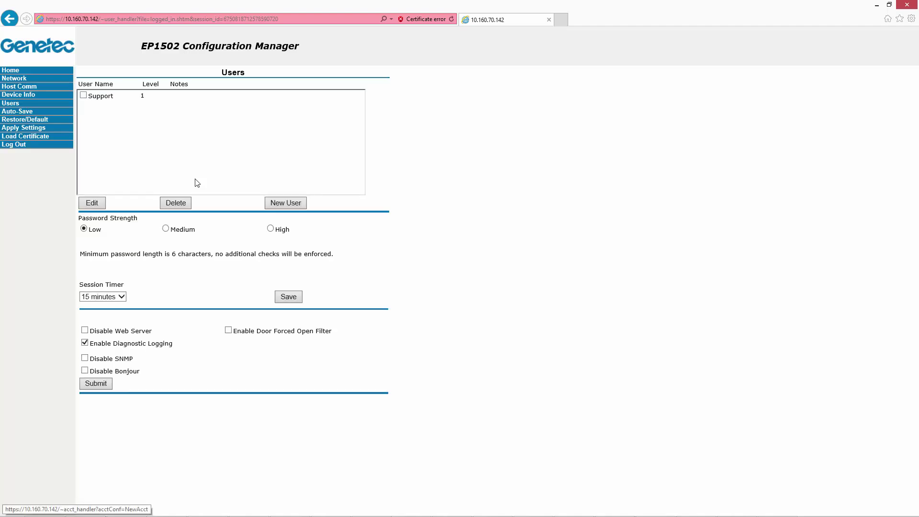
Apply the settings, reboot the controller past the DIP switch warning, and close the browser
click(26, 130)
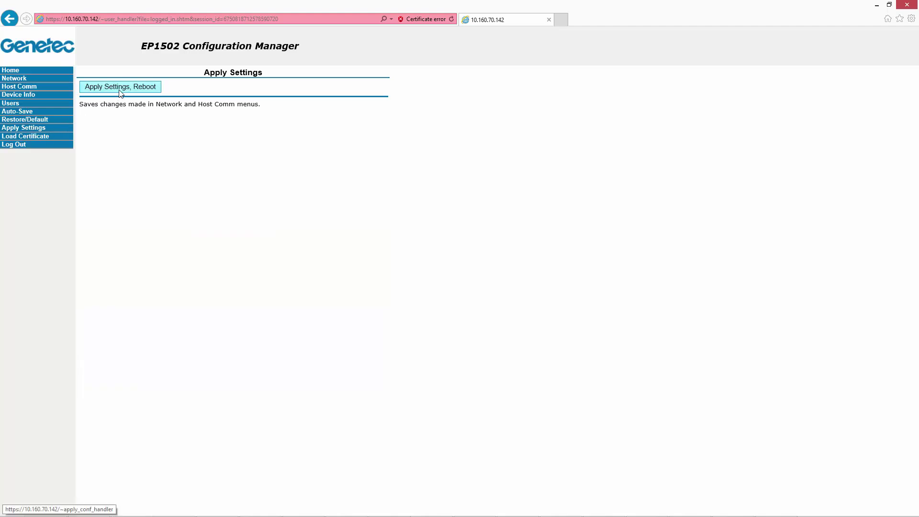
click(119, 91)
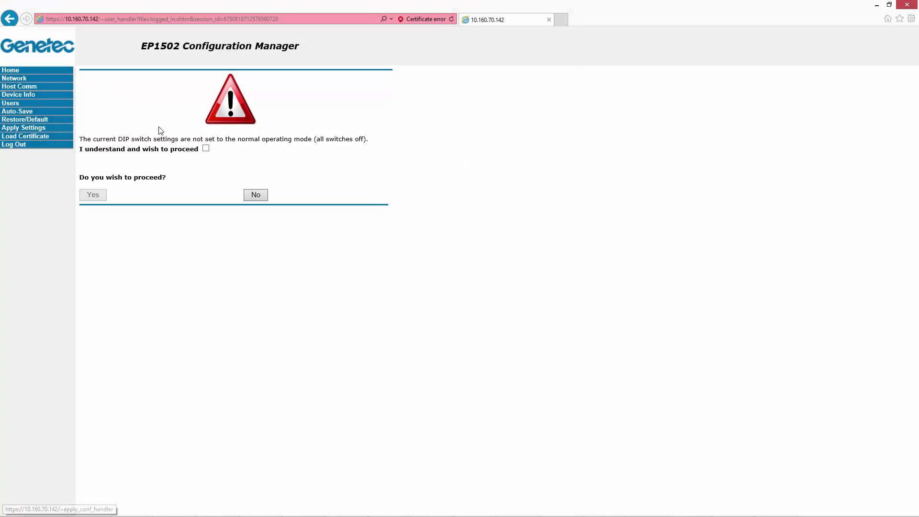
click(206, 148)
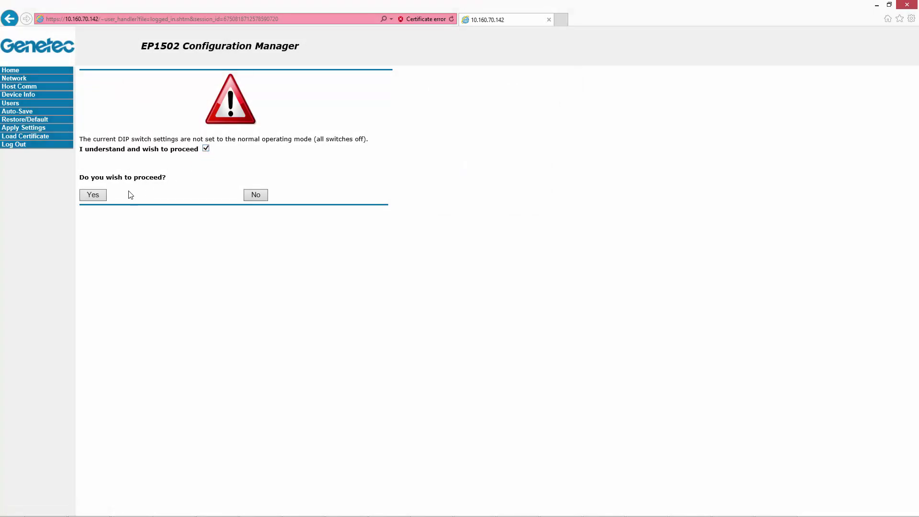
click(97, 196)
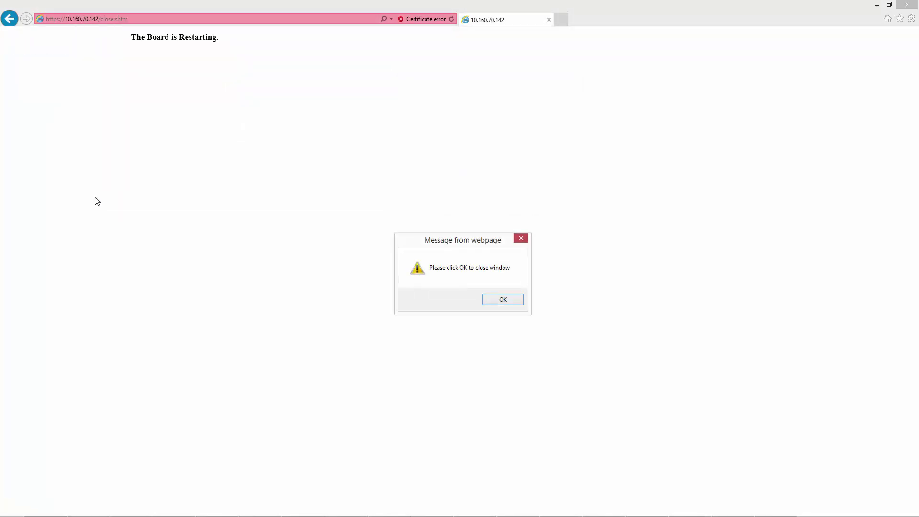
click(501, 300)
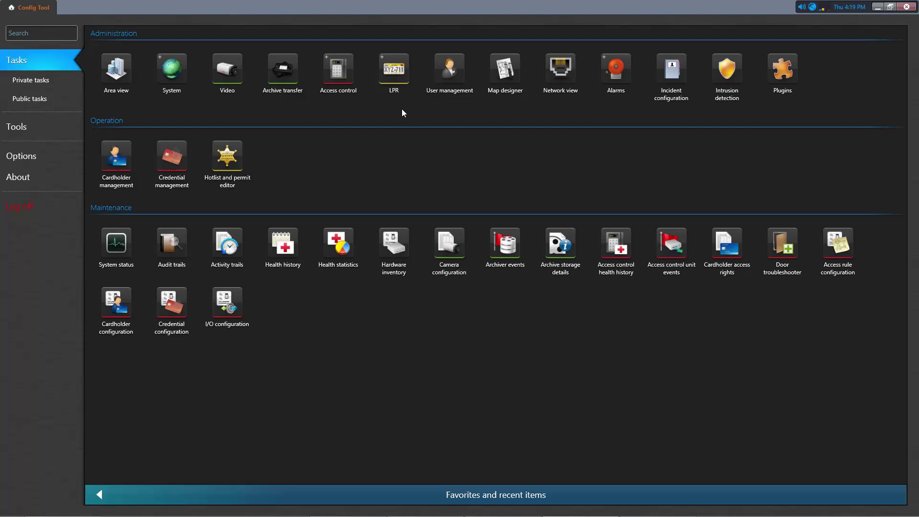
Show the Peripherals of Synergis Cloud Link under Access Manager in Roles and units
mouse_move(355, 98)
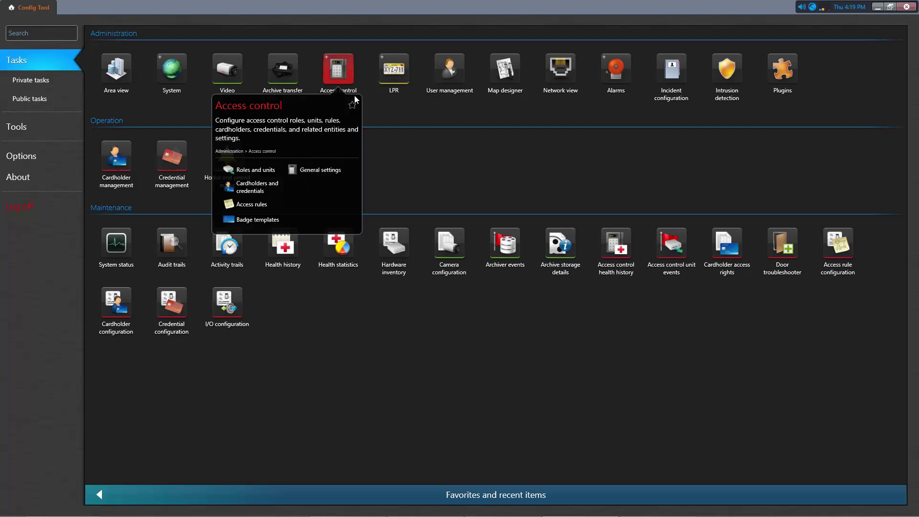
click(263, 175)
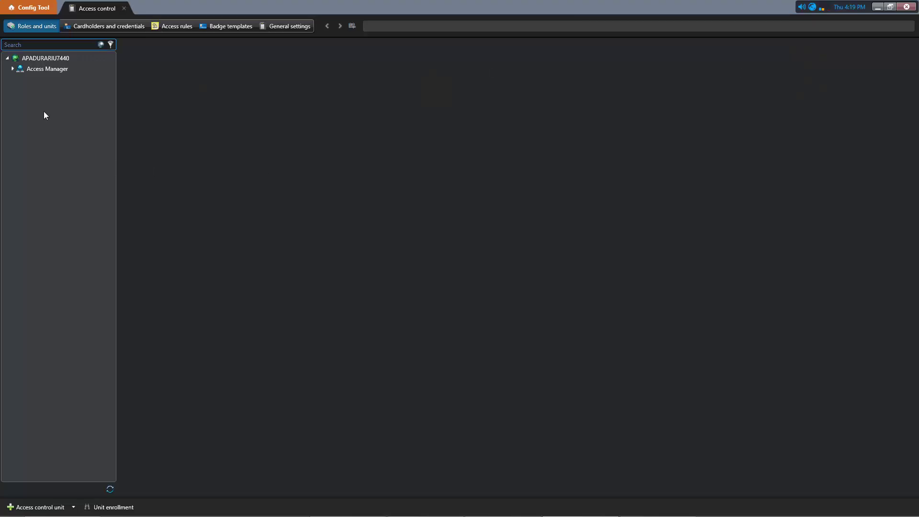
click(17, 69)
click(12, 69)
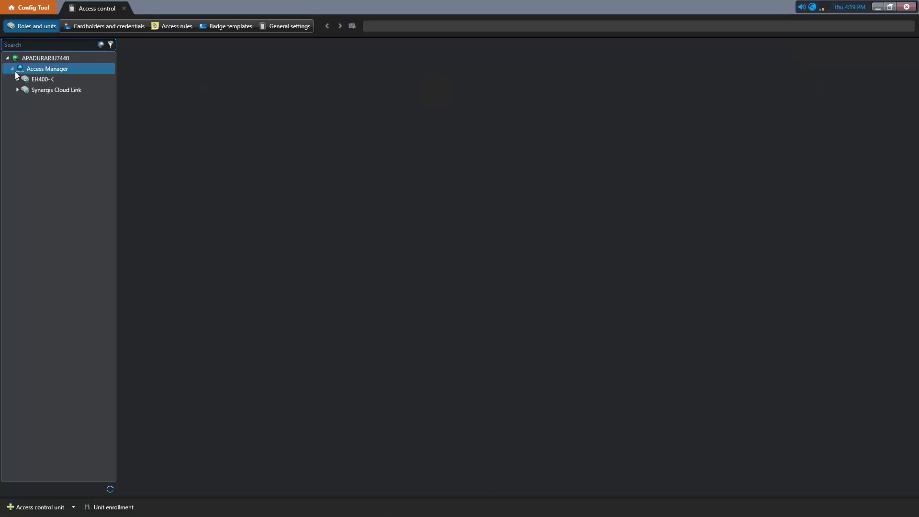
click(40, 90)
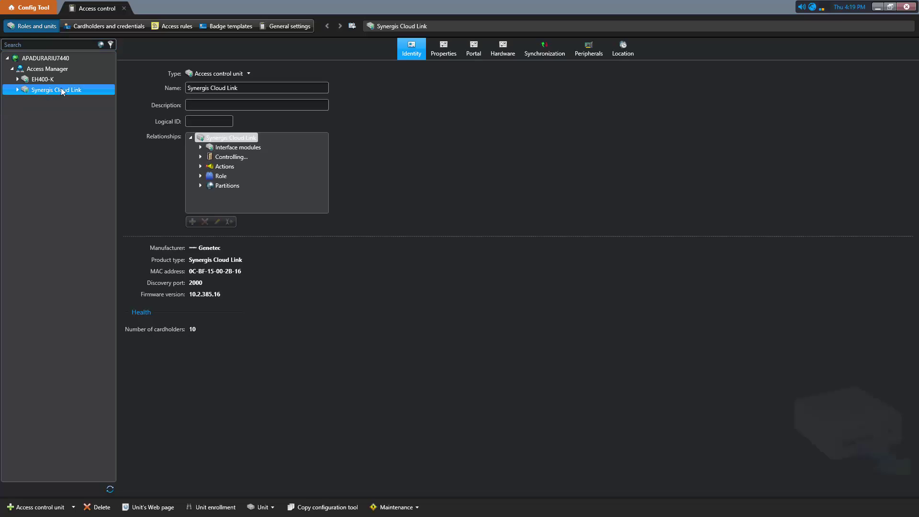
click(580, 53)
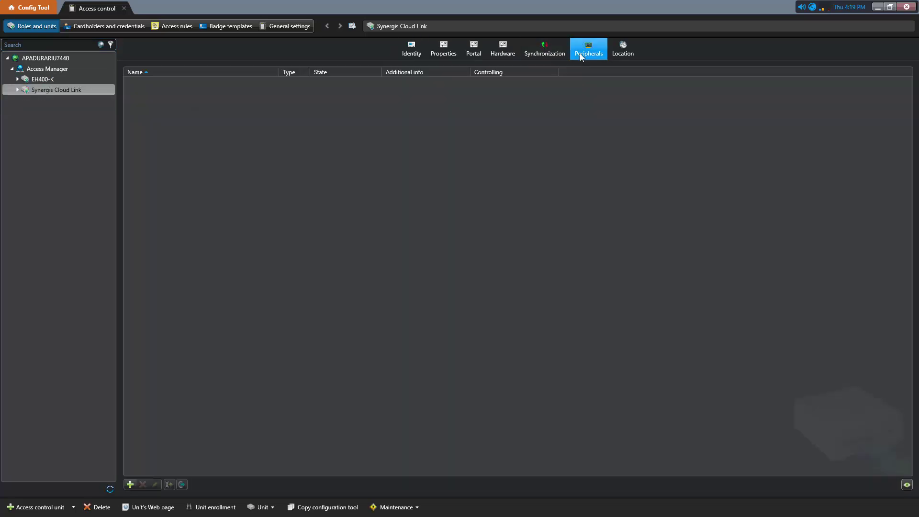
Start a new EP1502 unit at IP 10.160.70.142 on channel 5
click(131, 484)
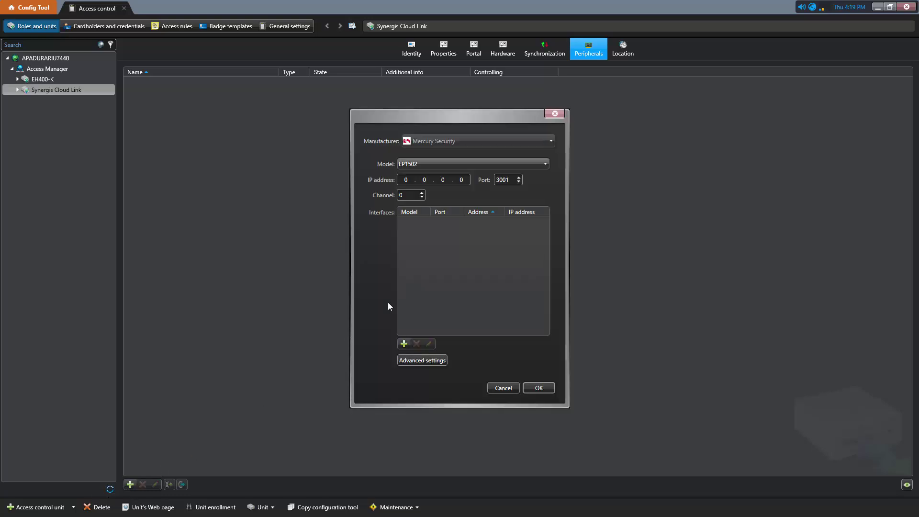
click(548, 163)
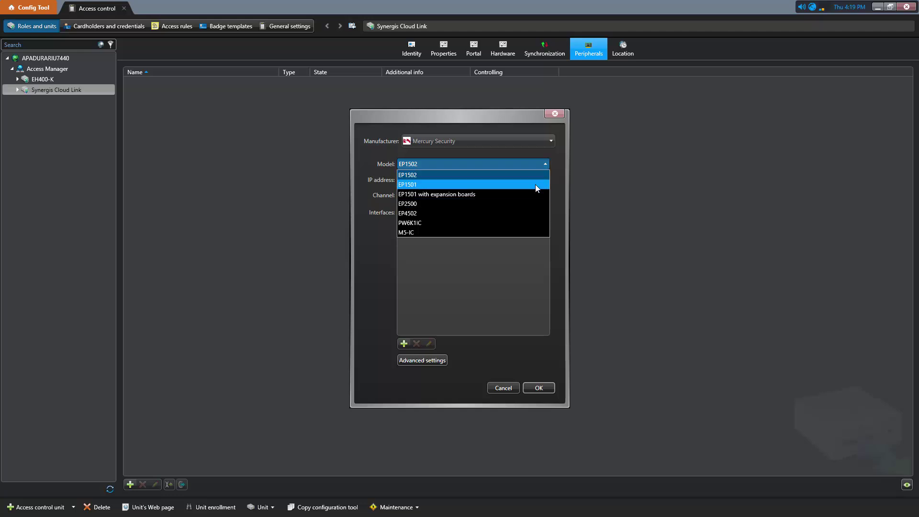
click(535, 175)
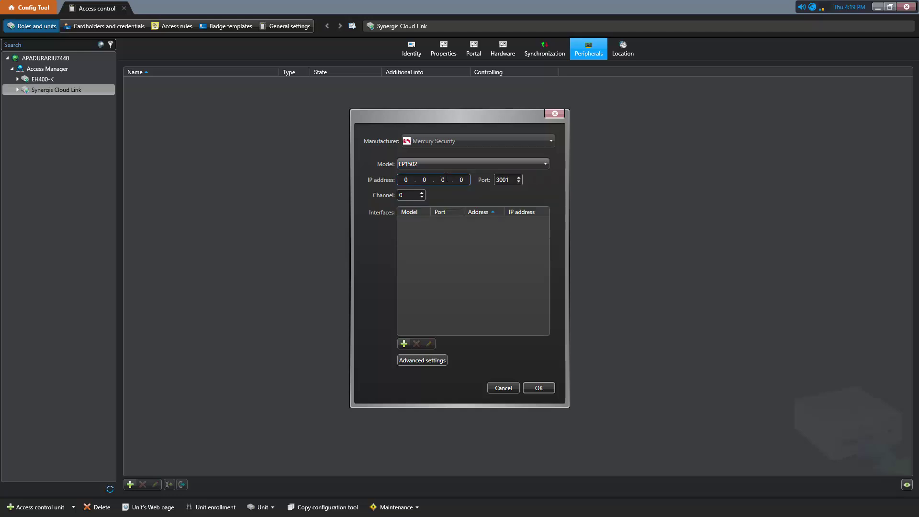
click(395, 180)
text(10.160.70.142)
key(Tab)
click(422, 192)
click(421, 192)
Try adding an MR51e interface module, then cancel it
click(404, 344)
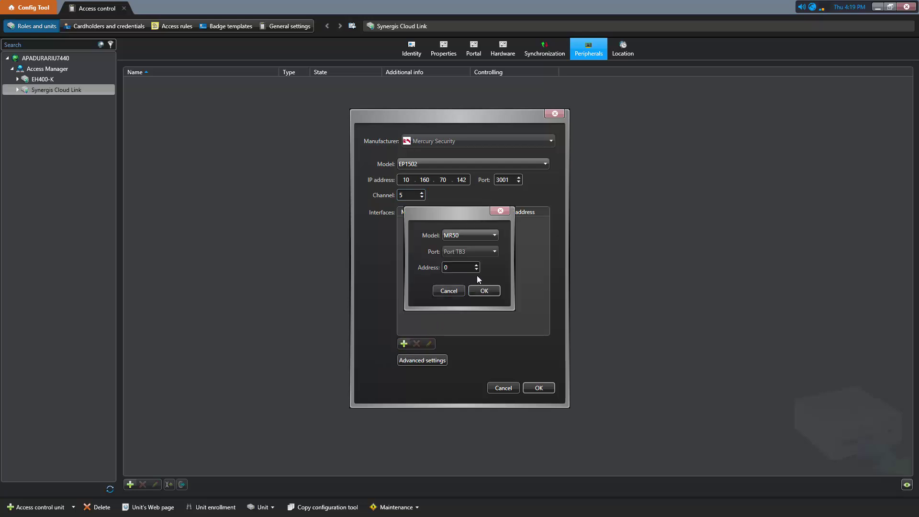
click(493, 235)
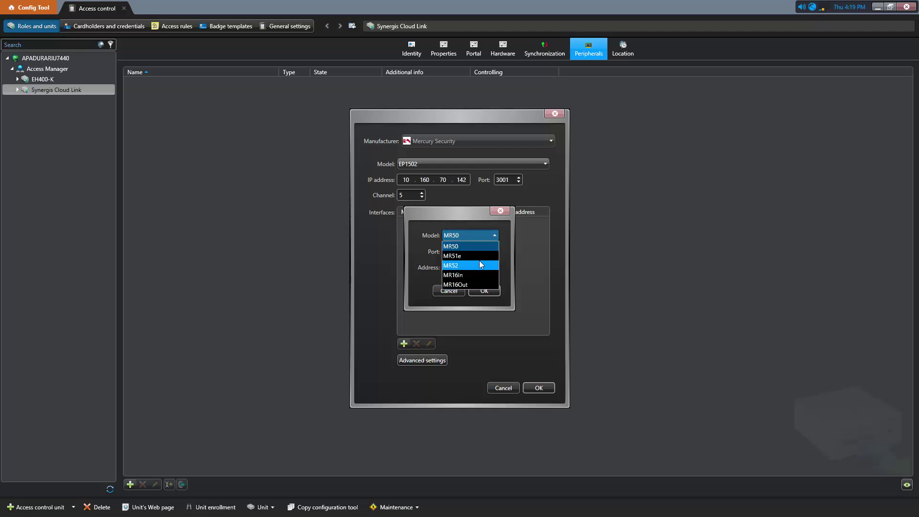
key(Escape)
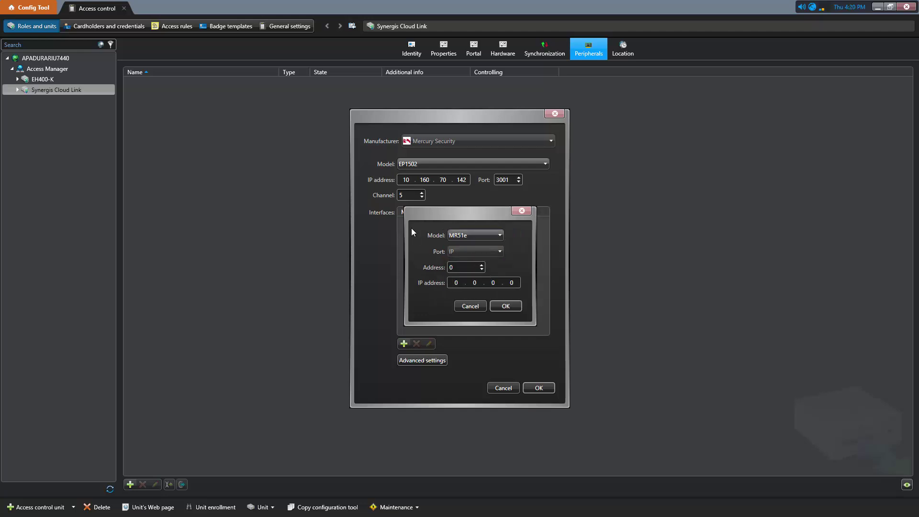
click(465, 308)
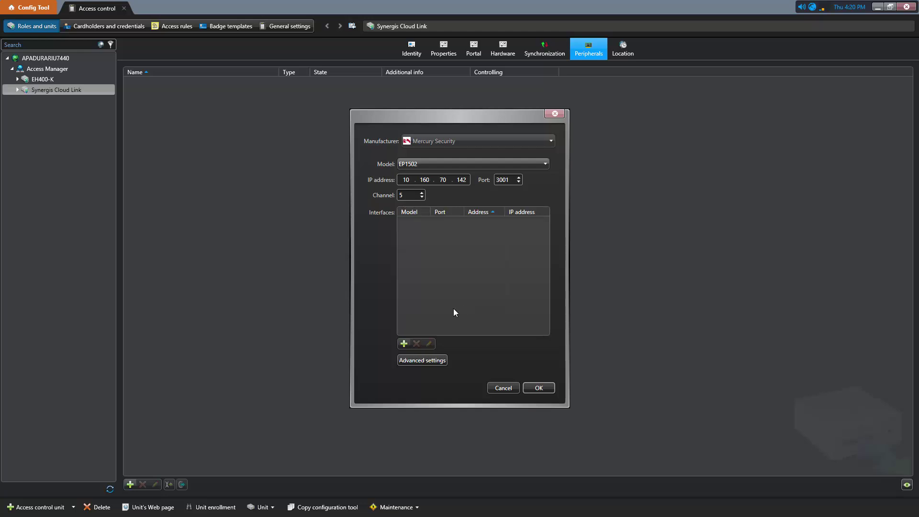
Review the advanced settings, keeping Port TB3 at 38400 baud
click(429, 360)
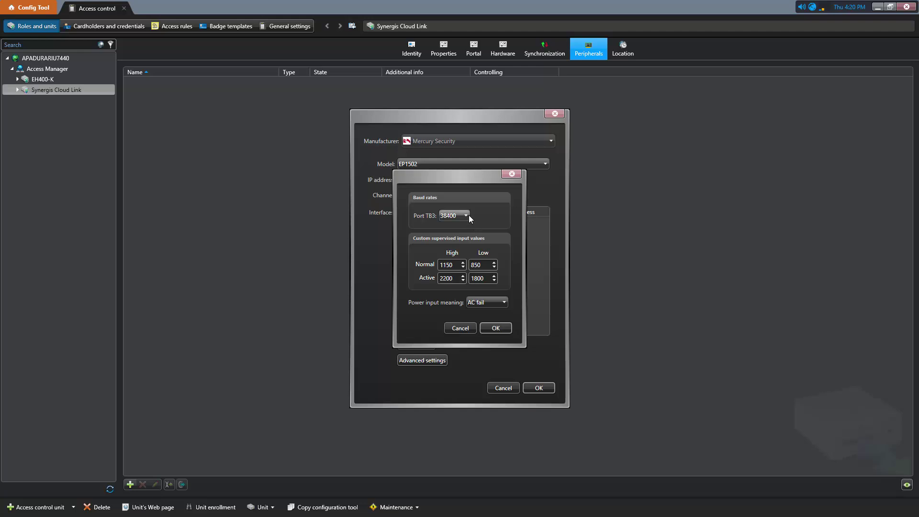
click(468, 216)
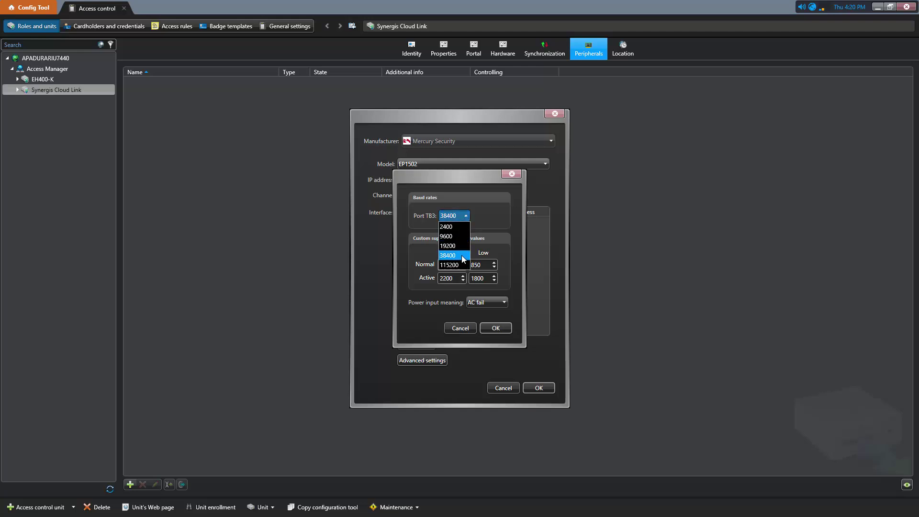
click(492, 227)
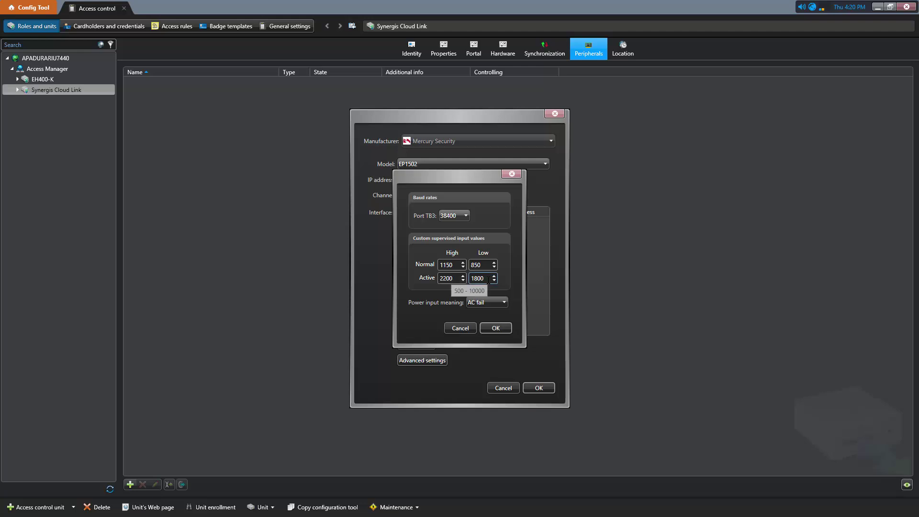
click(490, 329)
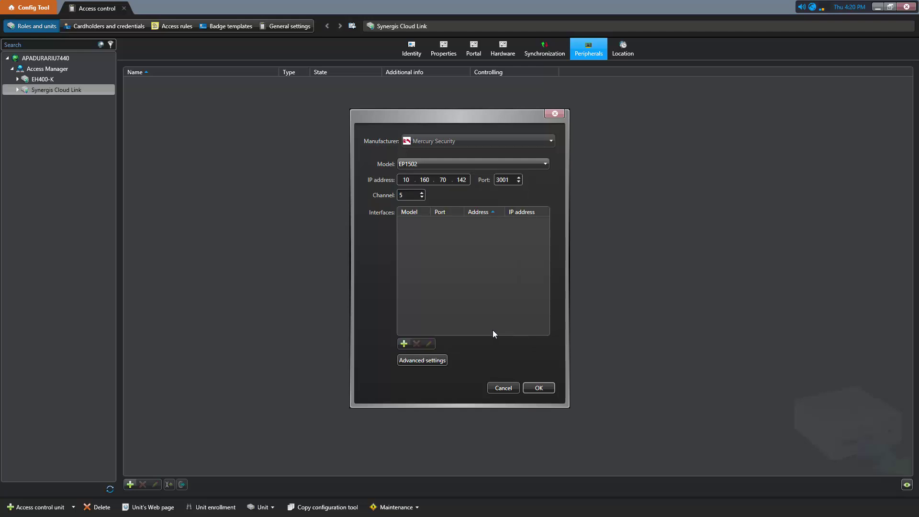
Add and apply the EP1502 unit, then expand it to view 8 inputs, 4 outputs, 2 readers
click(540, 389)
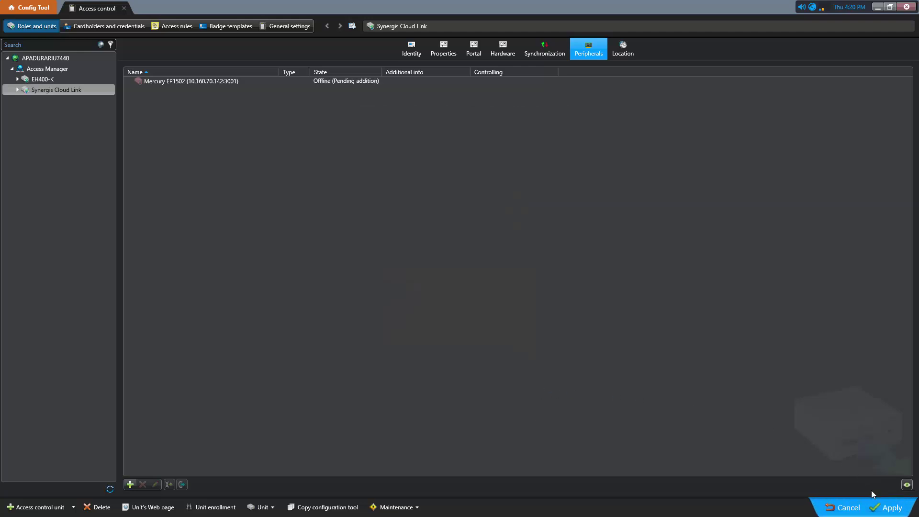
click(887, 507)
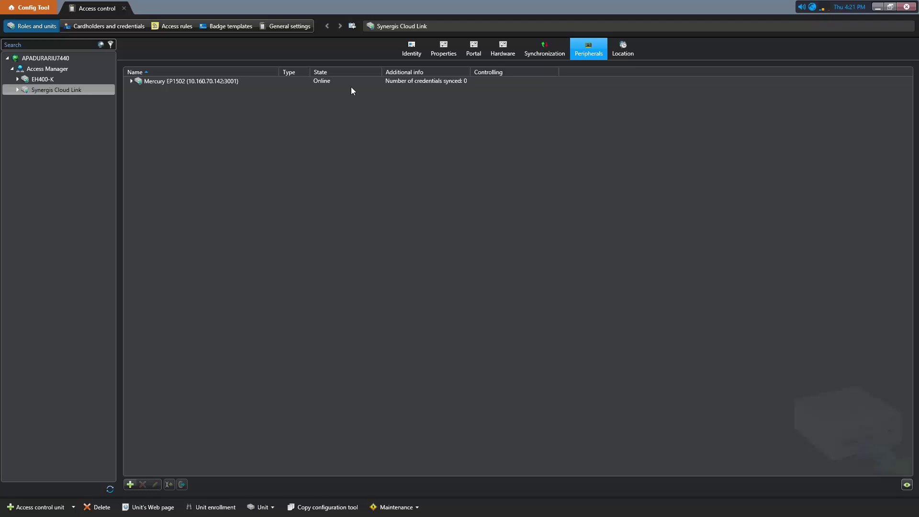
click(131, 81)
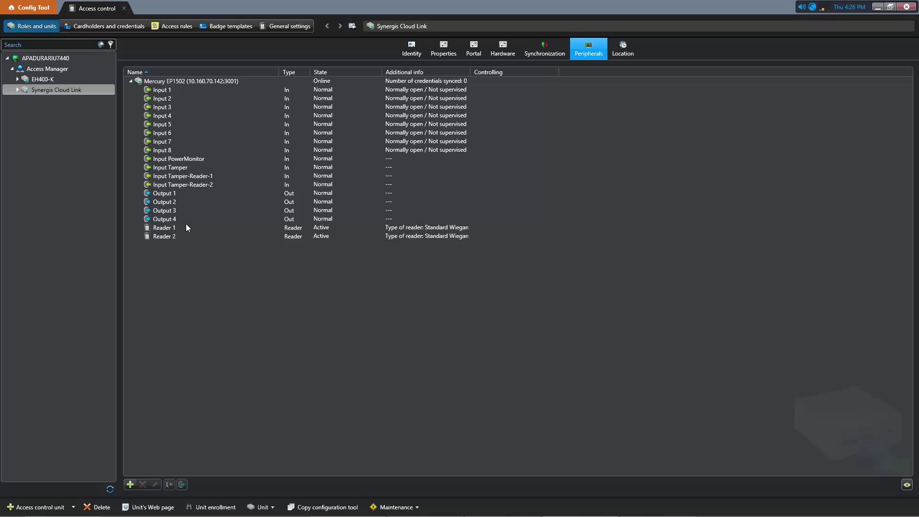
Start a new door named ep1502 from the Area view
click(38, 8)
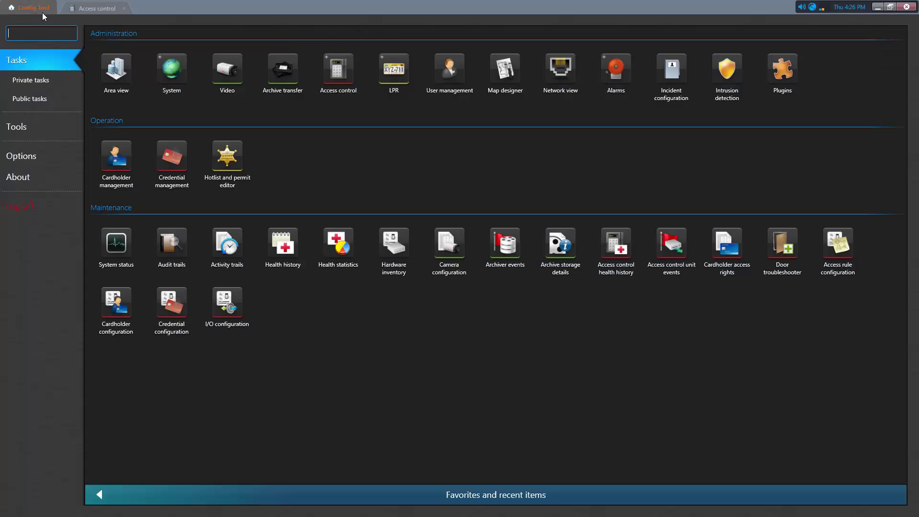
click(110, 70)
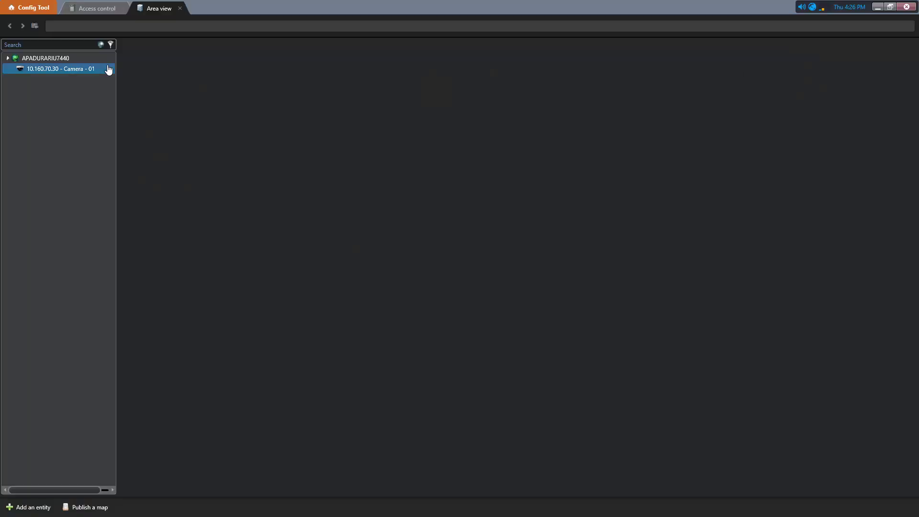
click(33, 509)
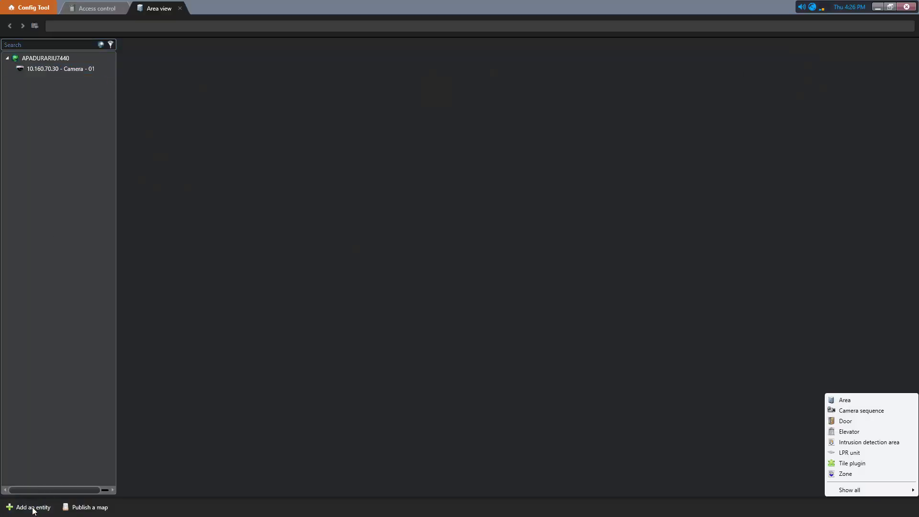
click(876, 421)
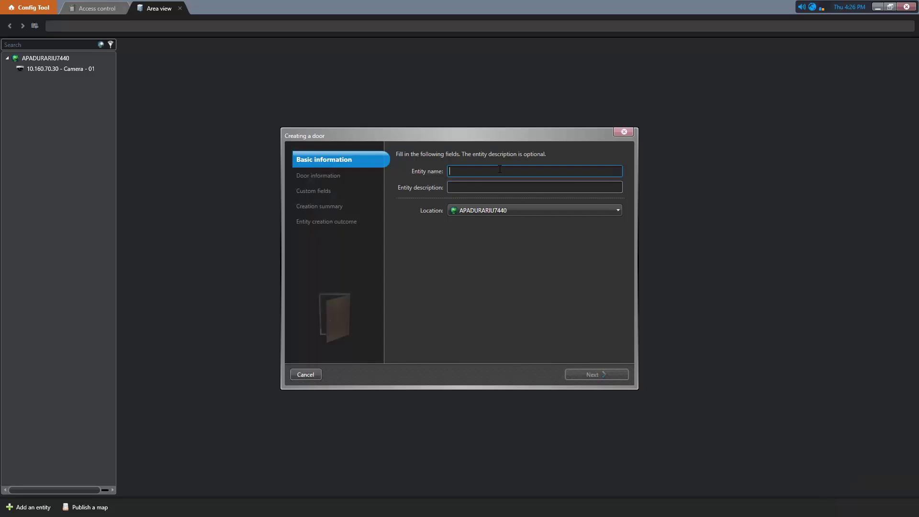
text(ep1502)
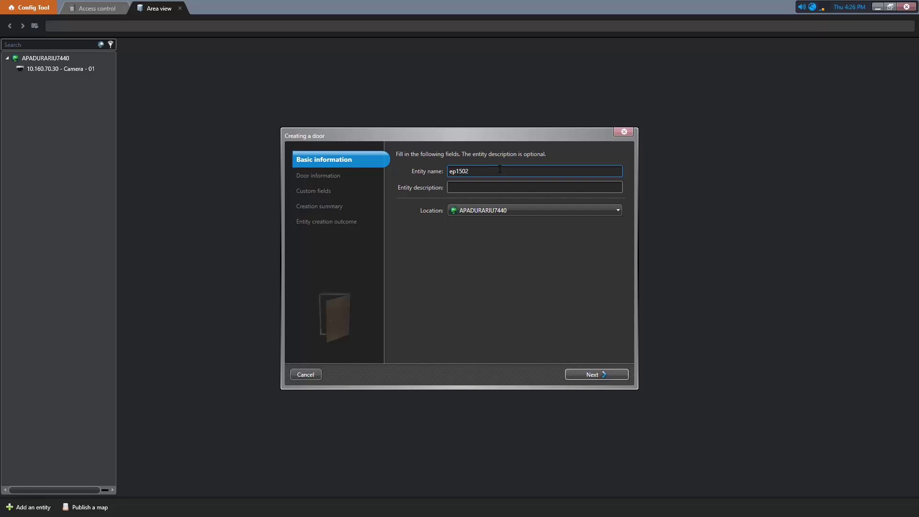
click(580, 374)
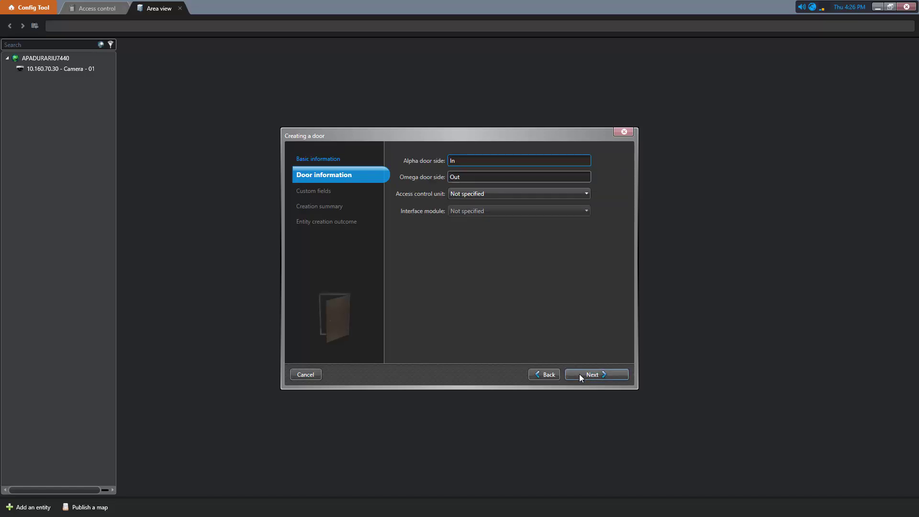
Assign the door to Synergis Cloud Link with the Mercury EP1502 interface module and create it
click(511, 195)
click(459, 231)
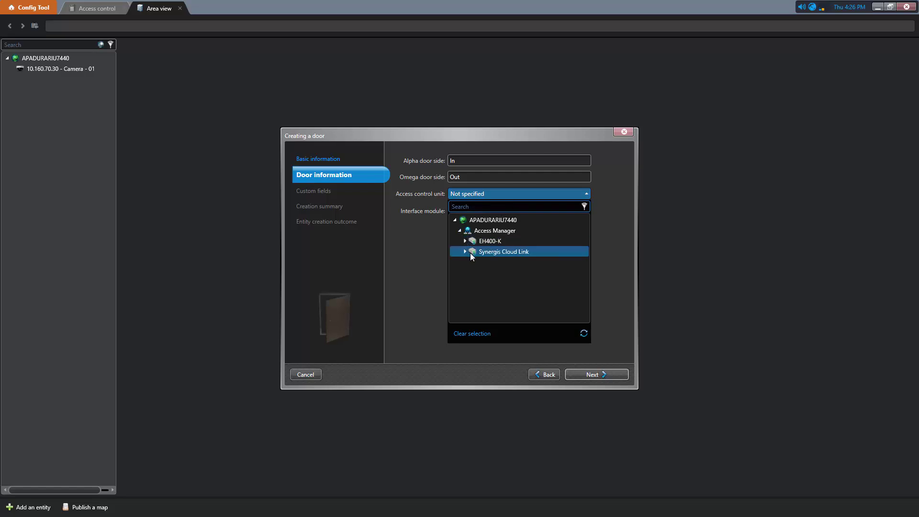
click(468, 253)
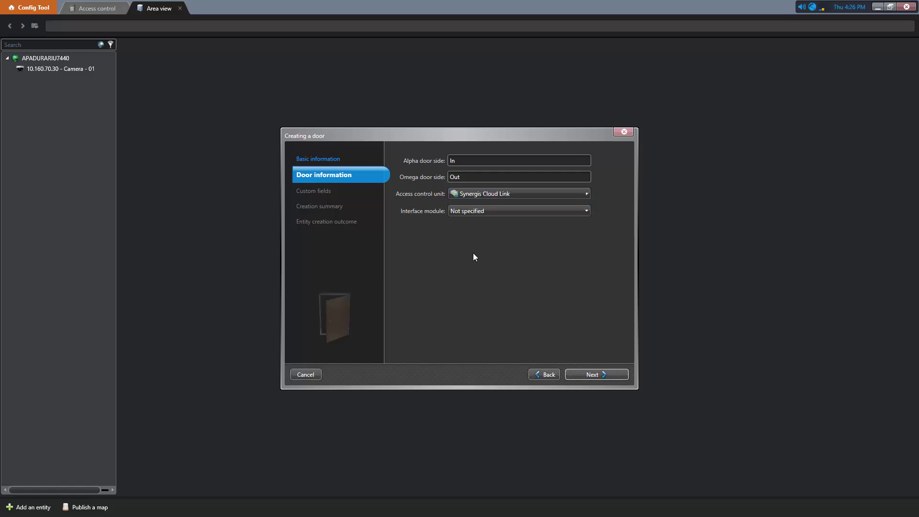
click(475, 214)
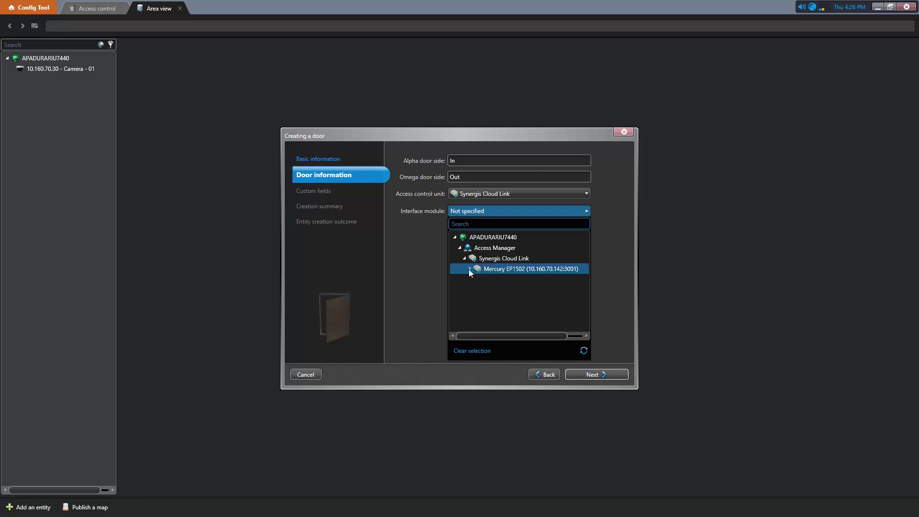
click(481, 269)
click(592, 373)
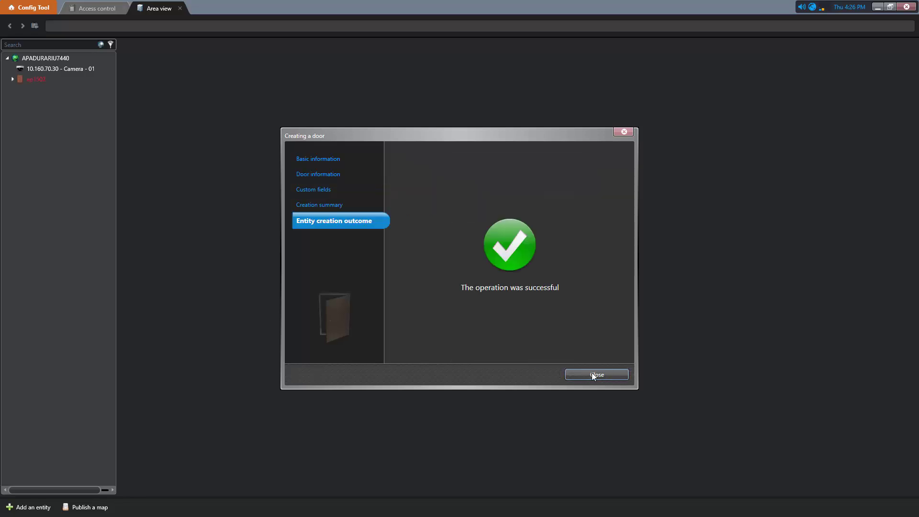
click(592, 374)
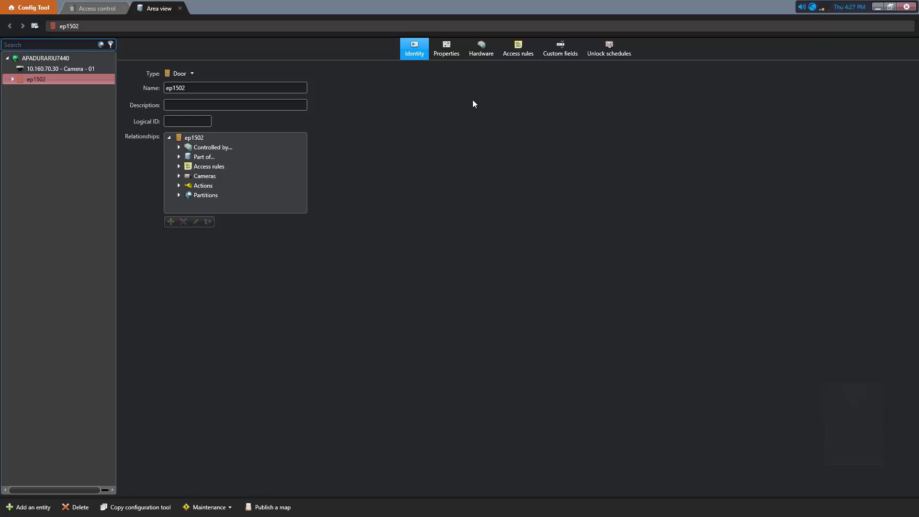
Assign Reader 1 to the door's In side and Reader 2 to the Out side
click(481, 53)
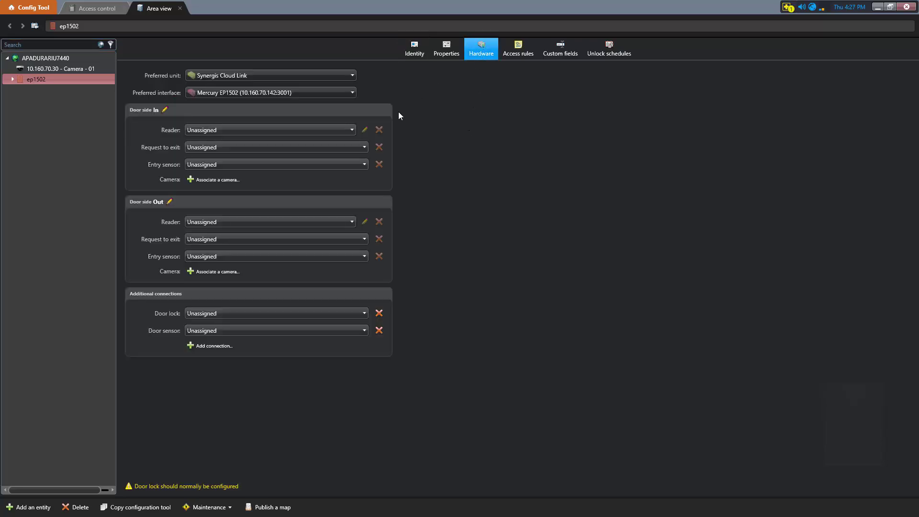
click(356, 129)
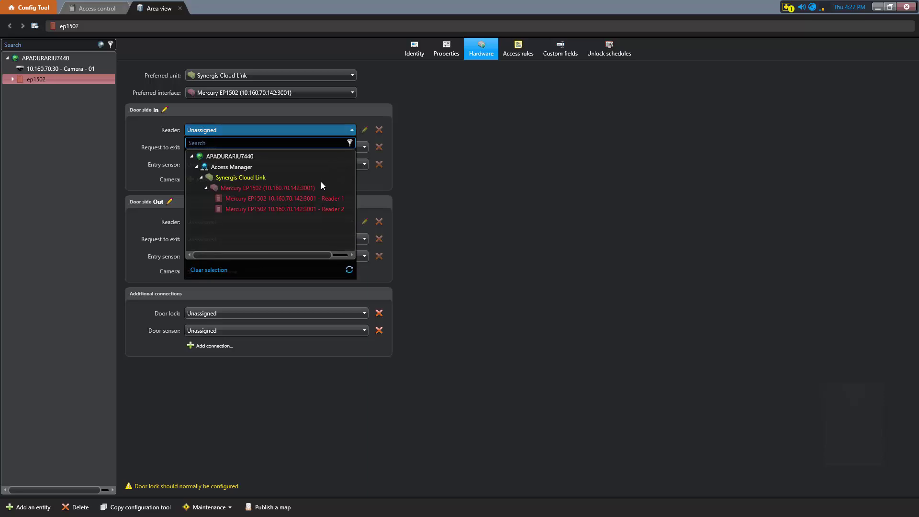
click(317, 198)
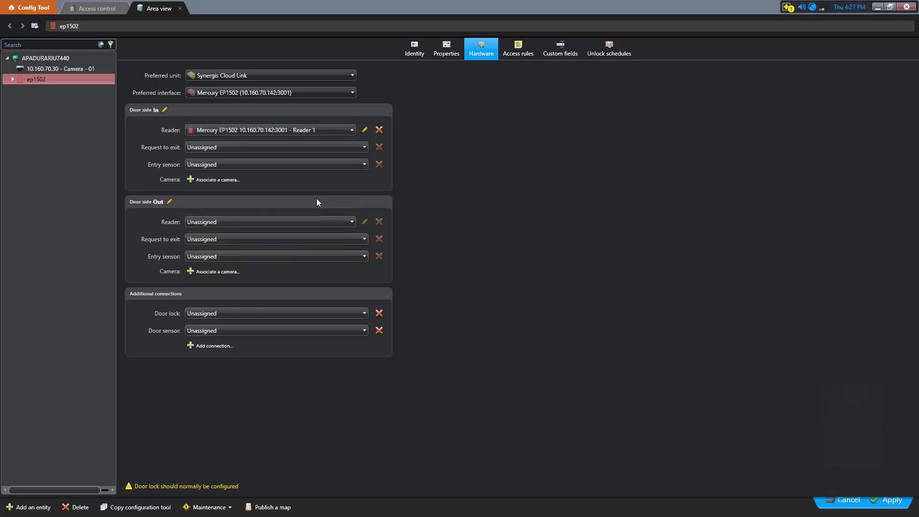
click(323, 222)
click(301, 292)
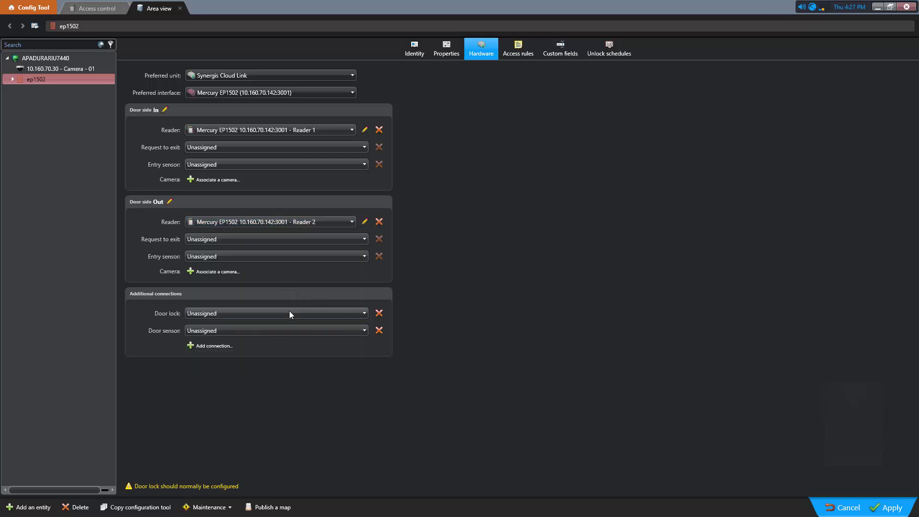
Set the door lock to Output 1 and door sensor to Input 1, then apply
click(289, 314)
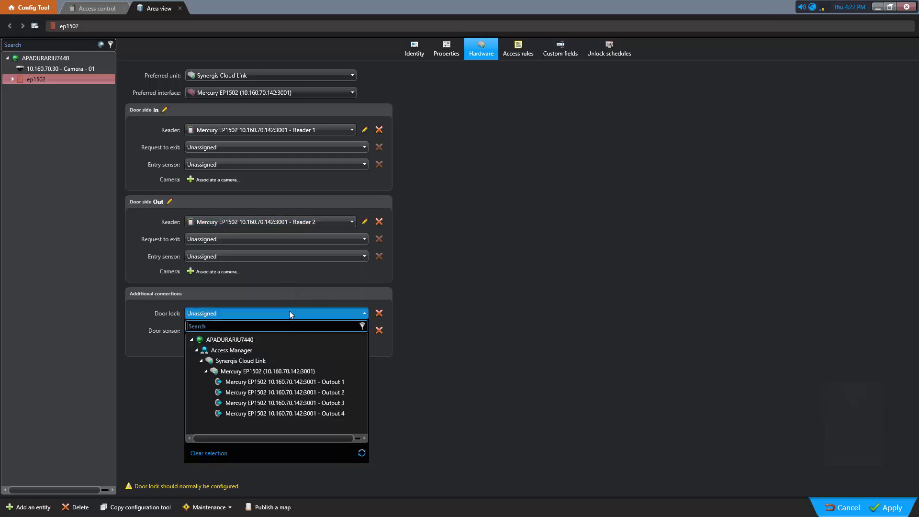
click(283, 381)
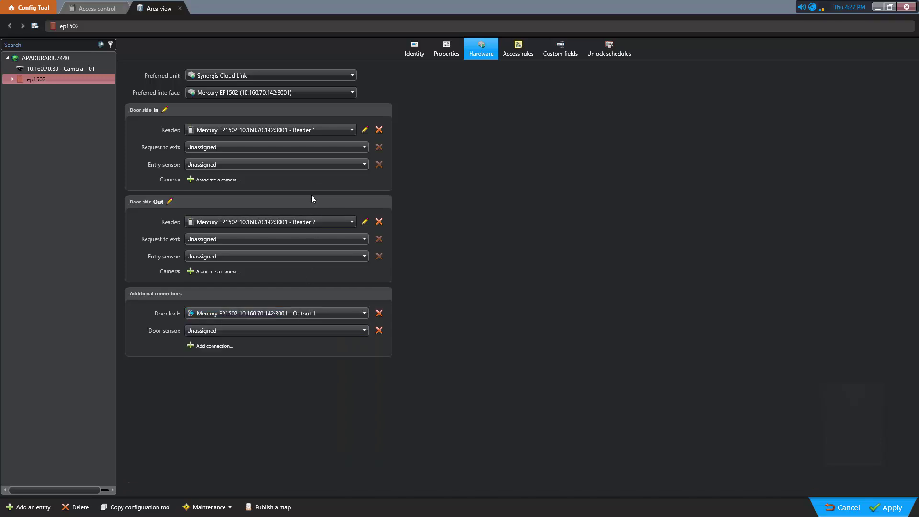
click(295, 331)
click(282, 400)
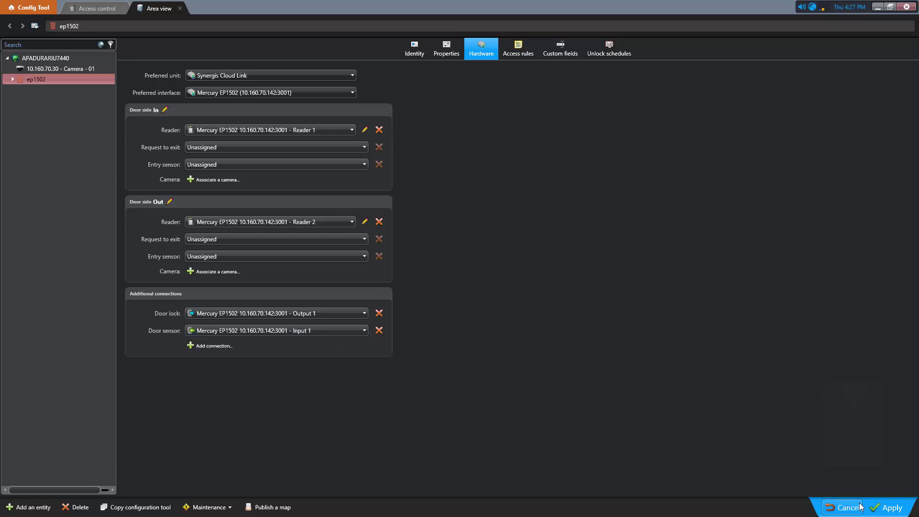
click(886, 508)
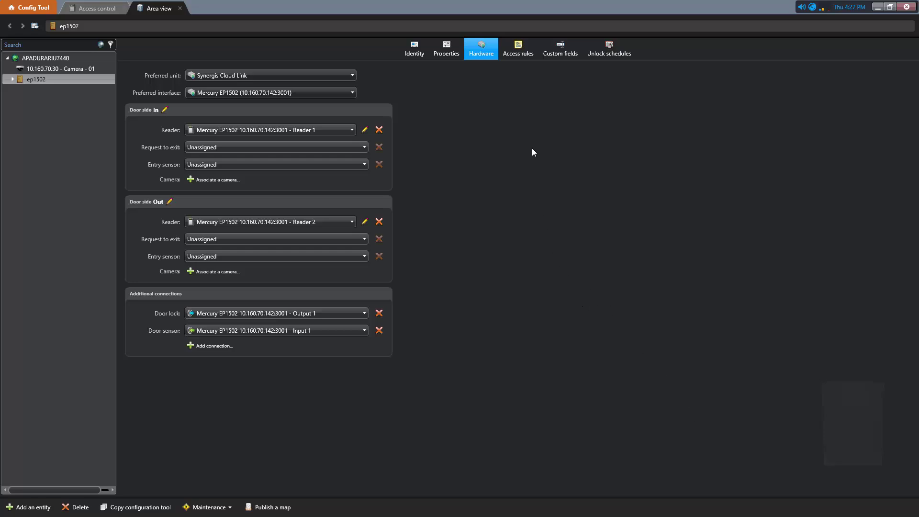
Add the All open access rule to door ep1502, apply it, and review its Unlock schedules and Properties
click(524, 56)
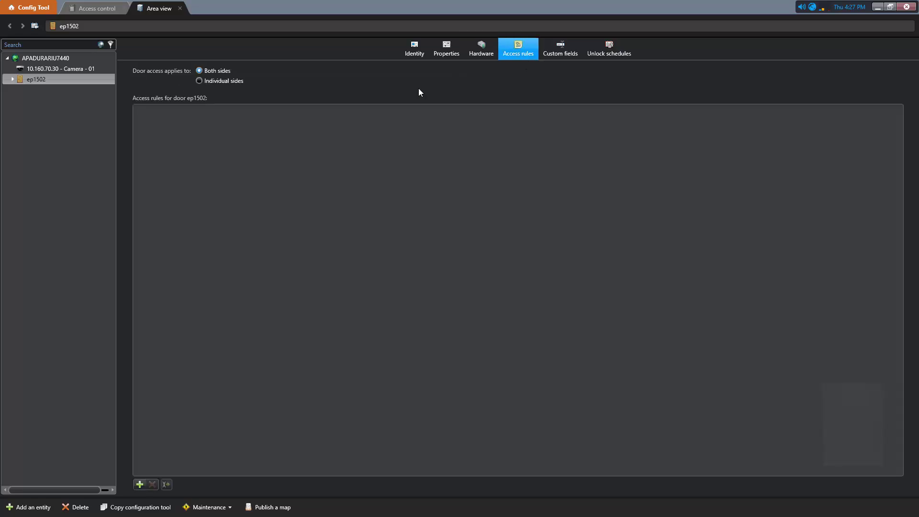
click(143, 485)
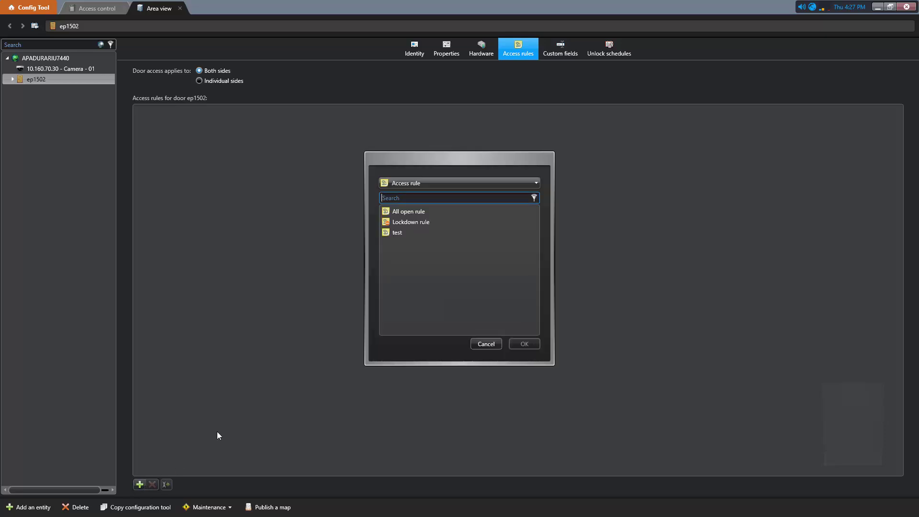
click(415, 214)
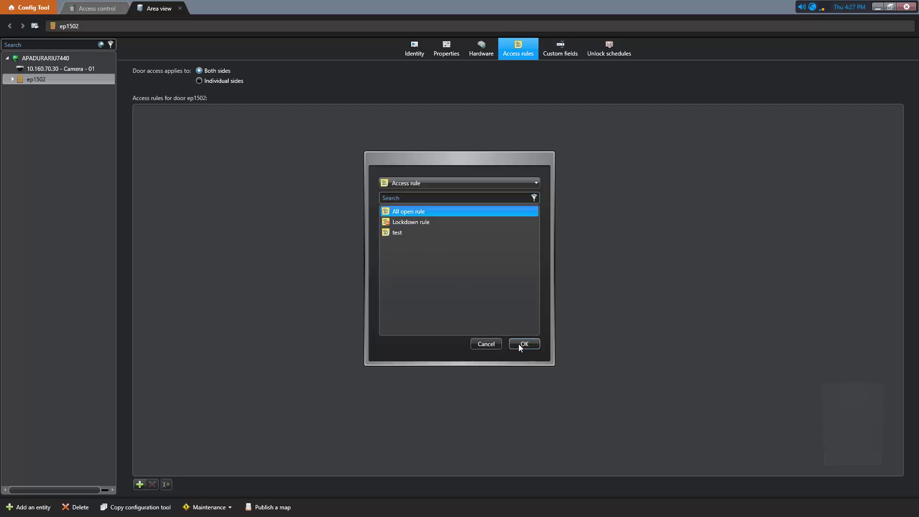
click(524, 344)
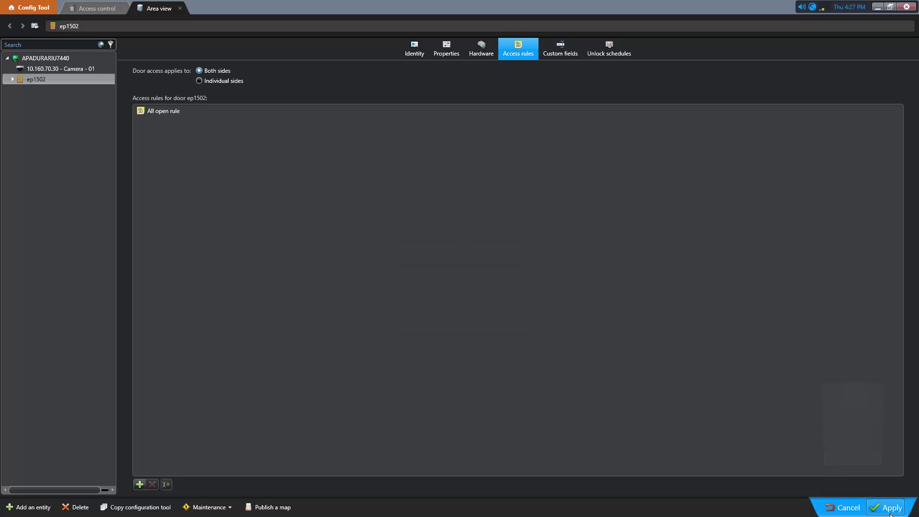
click(889, 507)
click(613, 45)
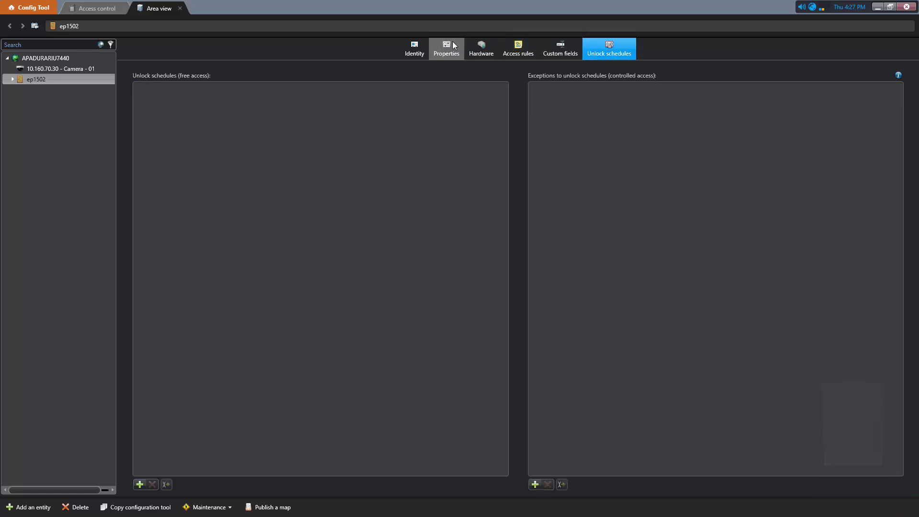
click(454, 46)
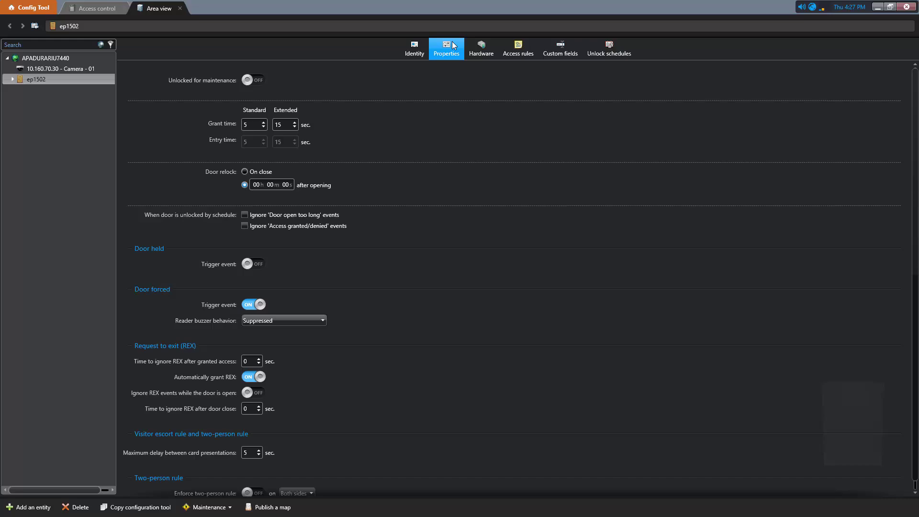